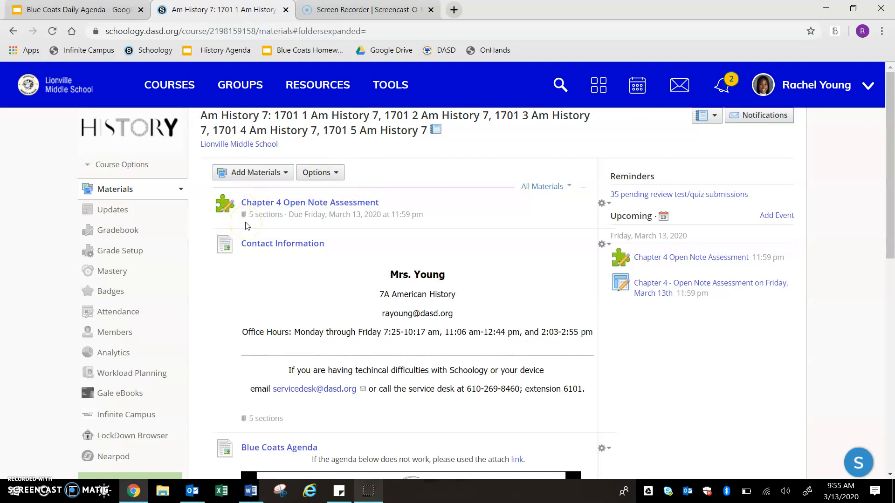
Open the Blue Coats Agenda presentation from its attached link on the American History course materials page
{"action": "scroll", "coordinate": [247, 226], "scroll_direction": "down", "scroll_amount": 2}
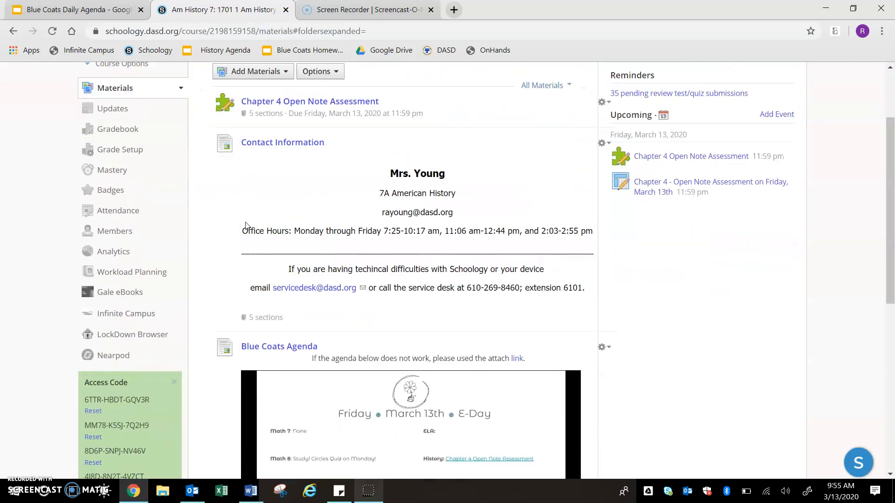
{"action": "scroll", "coordinate": [246, 226], "scroll_direction": "down", "scroll_amount": 1}
{"action": "left_click", "coordinate": [390, 159]}
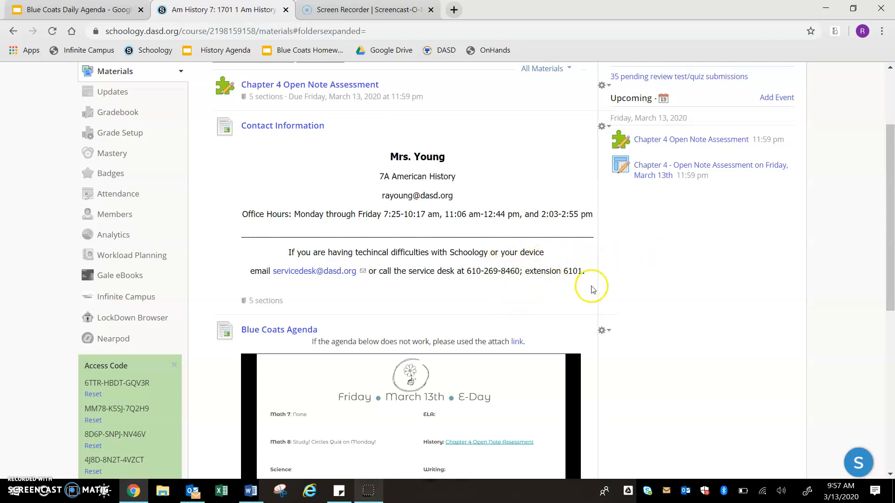
{"action": "scroll", "coordinate": [597, 290], "scroll_direction": "down", "scroll_amount": 4}
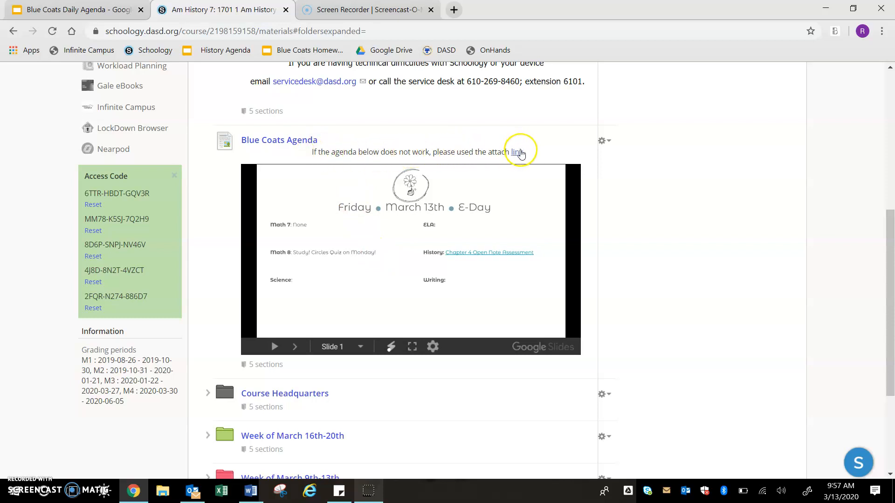
{"action": "left_click", "coordinate": [517, 153]}
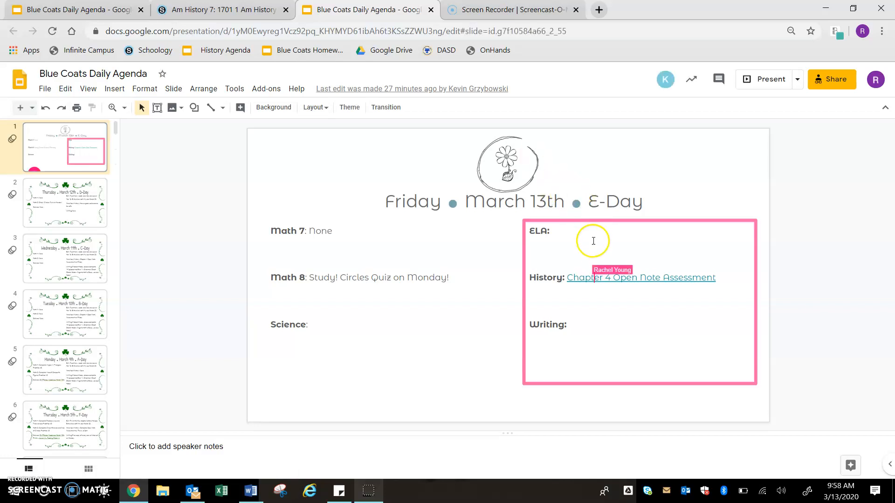
Follow the Chapter 4 Open Note Assessment link in the agenda slide and show the assessment's settings
{"action": "left_click", "coordinate": [140, 10]}
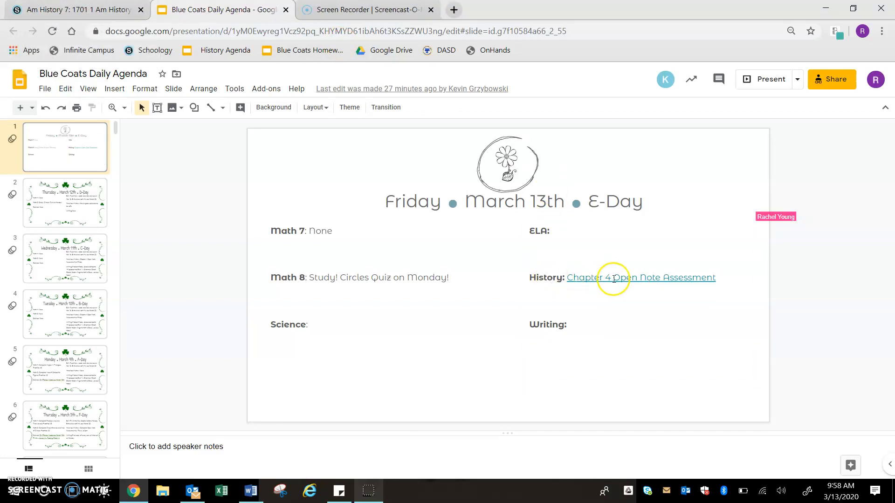
{"action": "left_click", "coordinate": [617, 279]}
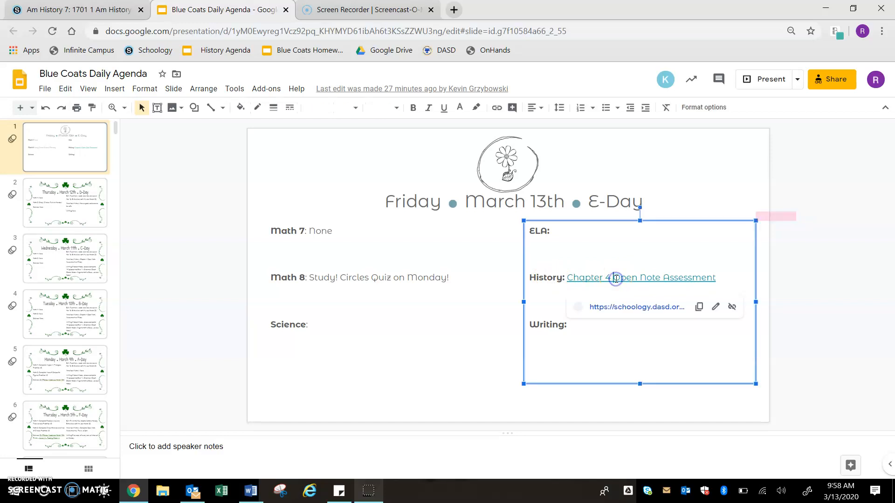
{"action": "left_click", "coordinate": [635, 308]}
{"action": "left_click", "coordinate": [285, 158]}
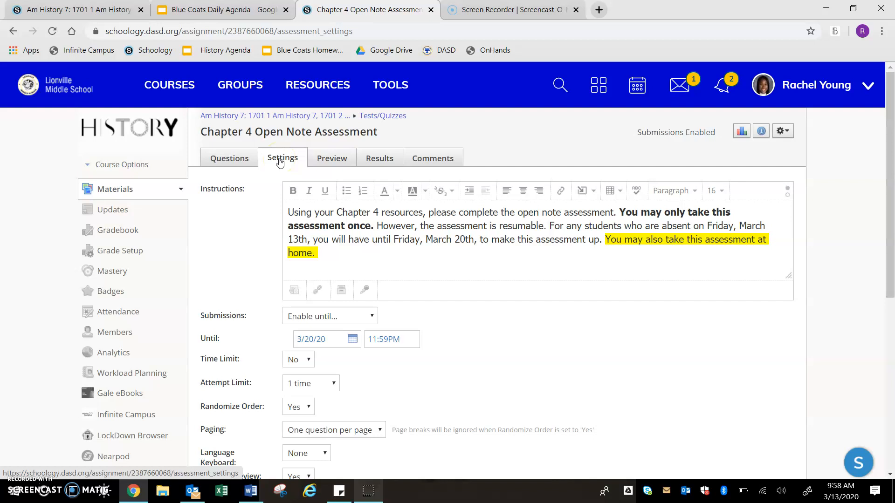
Return to the course materials and page the embedded Blue Coats Agenda between the March 13th and March 12th slides
{"action": "left_click", "coordinate": [121, 189]}
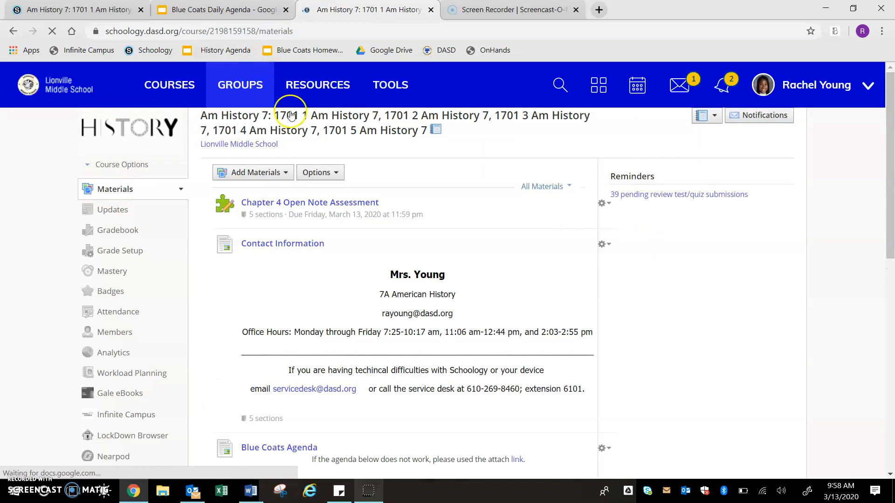
{"action": "scroll", "coordinate": [368, 256], "scroll_direction": "down", "scroll_amount": 4}
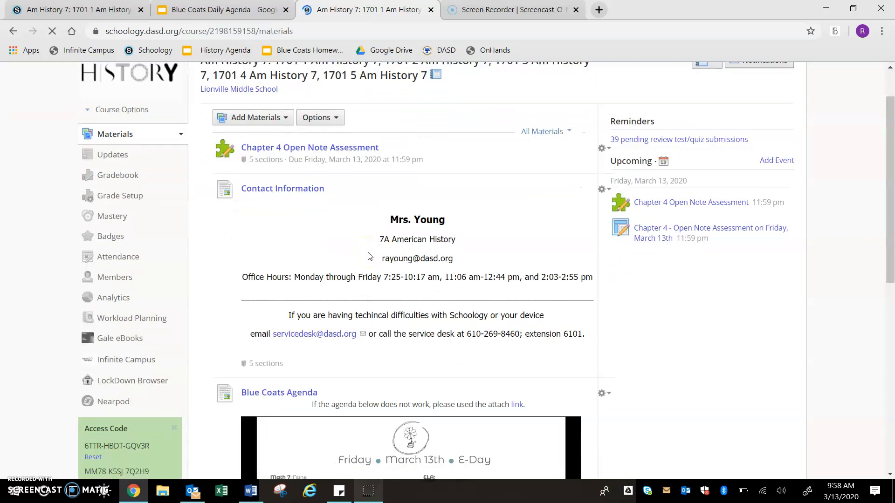
{"action": "scroll", "coordinate": [368, 256], "scroll_direction": "down", "scroll_amount": 1}
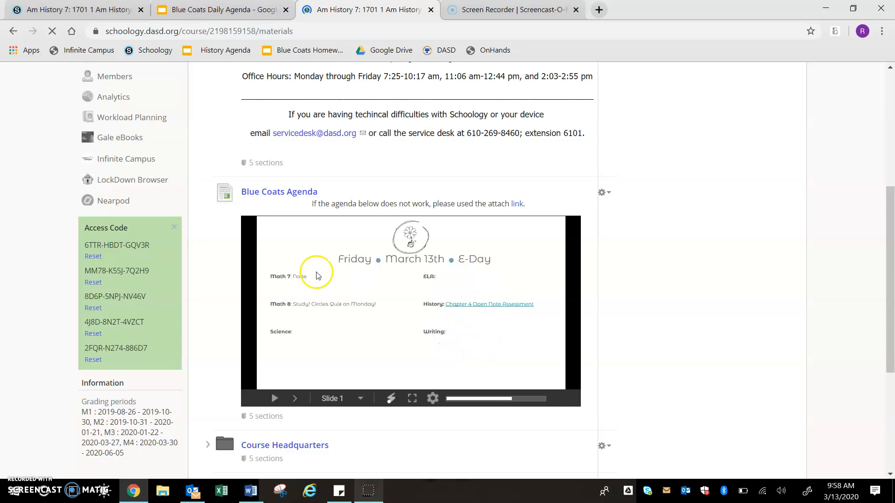
{"action": "left_click", "coordinate": [337, 329]}
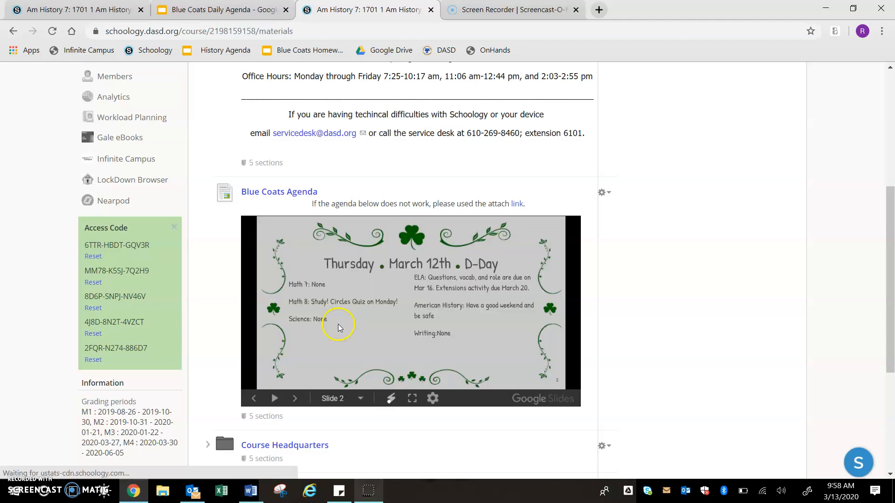
{"action": "left_click", "coordinate": [250, 404]}
{"action": "scroll", "coordinate": [722, 270], "scroll_direction": "down", "scroll_amount": 4}
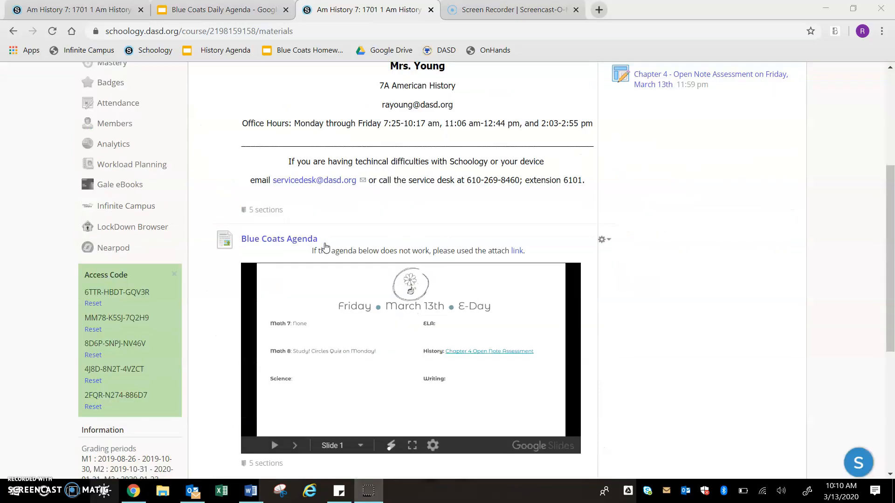
{"action": "scroll", "coordinate": [326, 243], "scroll_direction": "down", "scroll_amount": 1}
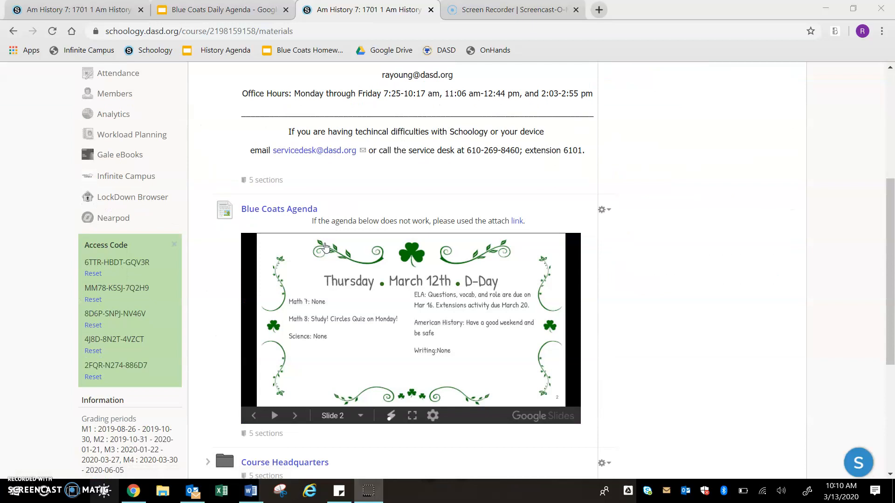
{"action": "scroll", "coordinate": [590, 337], "scroll_direction": "down", "scroll_amount": 5}
{"action": "left_click", "coordinate": [254, 199]}
{"action": "scroll", "coordinate": [254, 186], "scroll_direction": "up", "scroll_amount": 5}
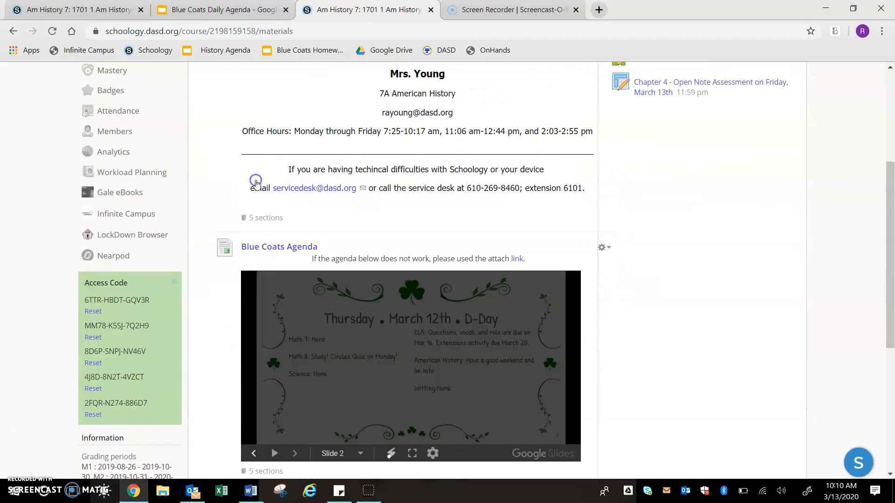
Open the Week of March 16th-20th folder in the course materials
{"action": "scroll", "coordinate": [665, 292], "scroll_direction": "down", "scroll_amount": 5}
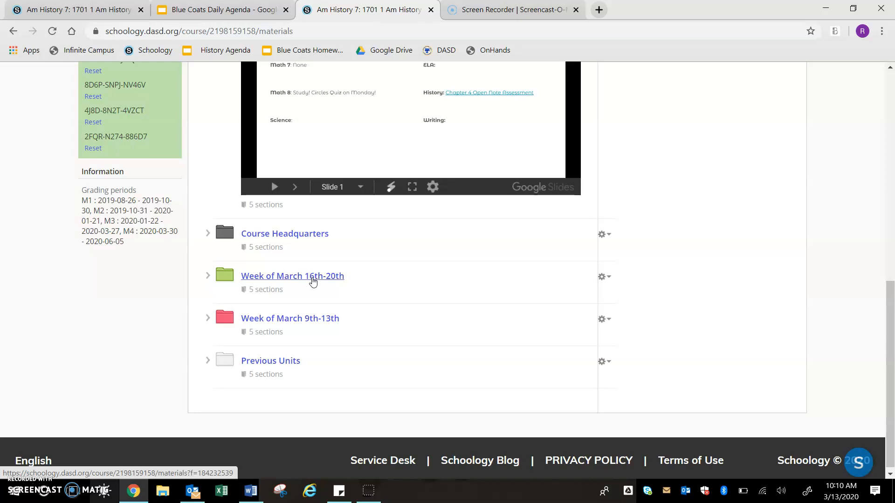
{"action": "left_click", "coordinate": [224, 276]}
{"action": "left_click", "coordinate": [278, 276]}
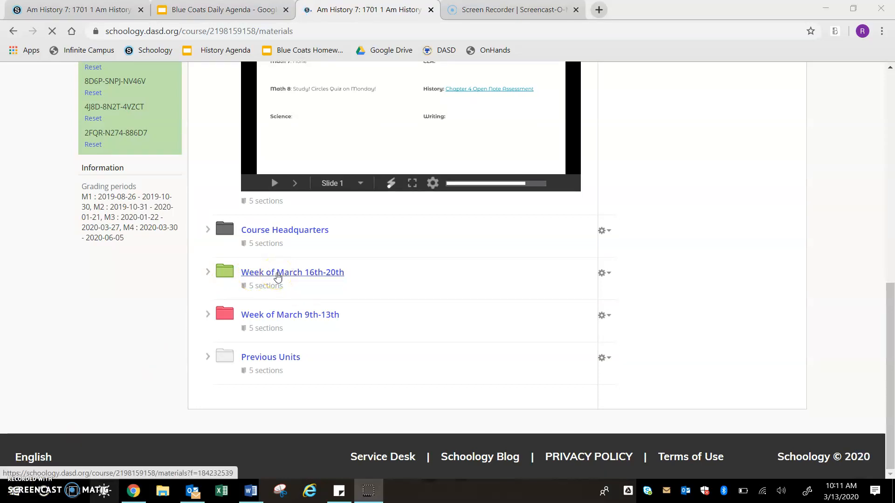
{"action": "left_click", "coordinate": [301, 274]}
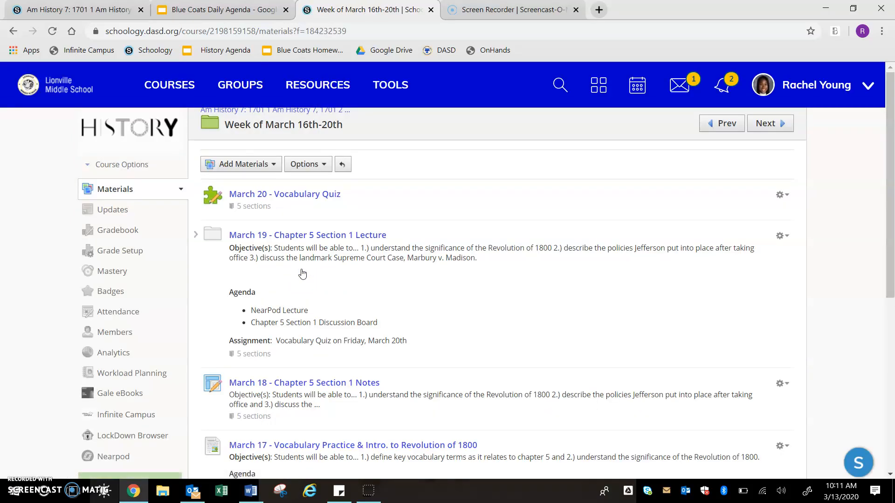
Review the daily lessons from March 16 to March 20, including their icons, objectives, agendas and assignments
{"action": "scroll", "coordinate": [302, 273], "scroll_direction": "down", "scroll_amount": 2}
{"action": "scroll", "coordinate": [302, 273], "scroll_direction": "down", "scroll_amount": 2}
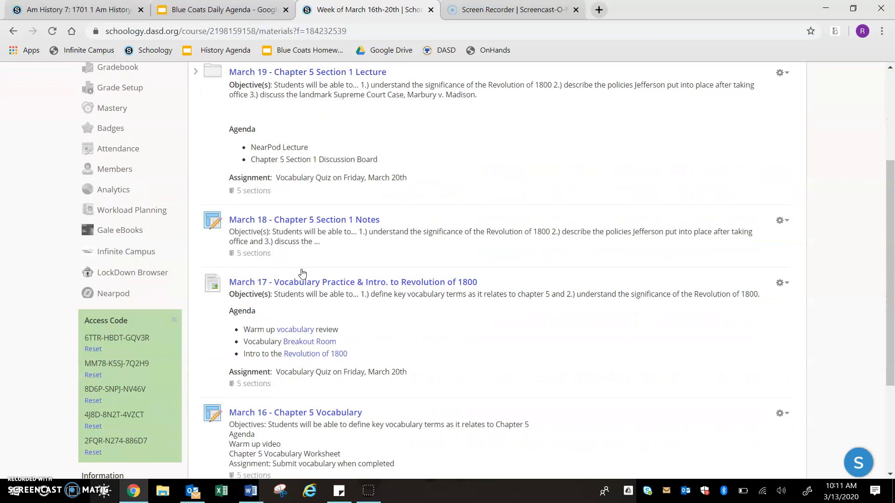
{"action": "scroll", "coordinate": [302, 273], "scroll_direction": "down", "scroll_amount": 1}
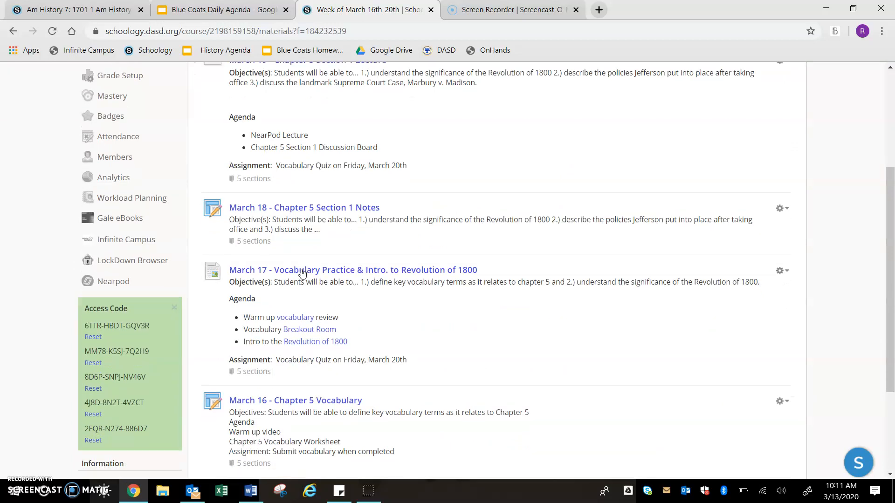
{"action": "scroll", "coordinate": [282, 360], "scroll_direction": "up", "scroll_amount": 3}
{"action": "scroll", "coordinate": [282, 360], "scroll_direction": "up", "scroll_amount": 1}
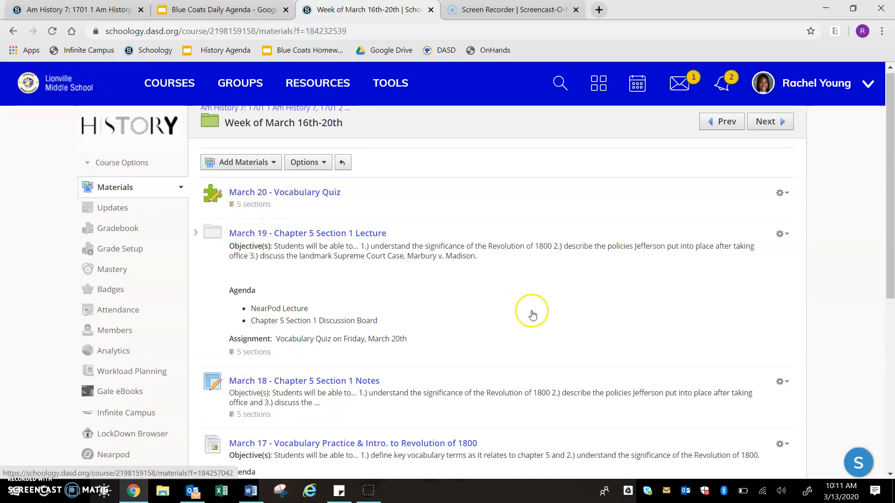
{"action": "scroll", "coordinate": [532, 312], "scroll_direction": "down", "scroll_amount": 5}
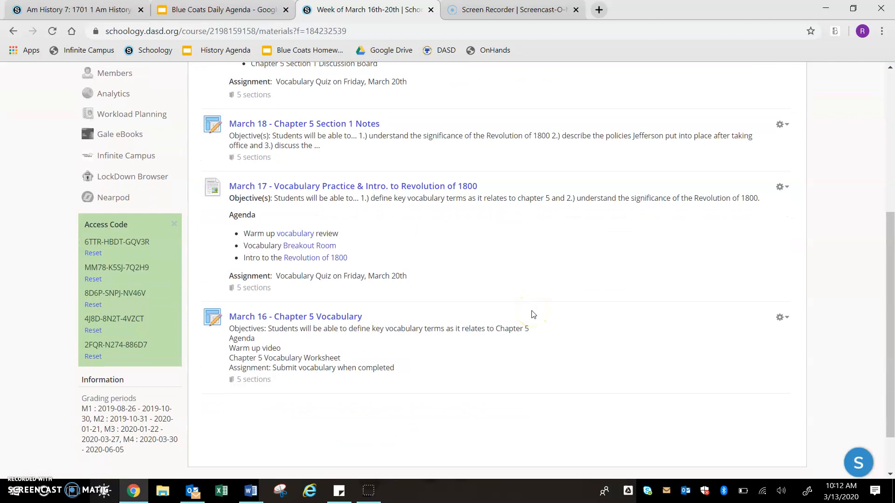
{"action": "scroll", "coordinate": [534, 315], "scroll_direction": "up", "scroll_amount": 1}
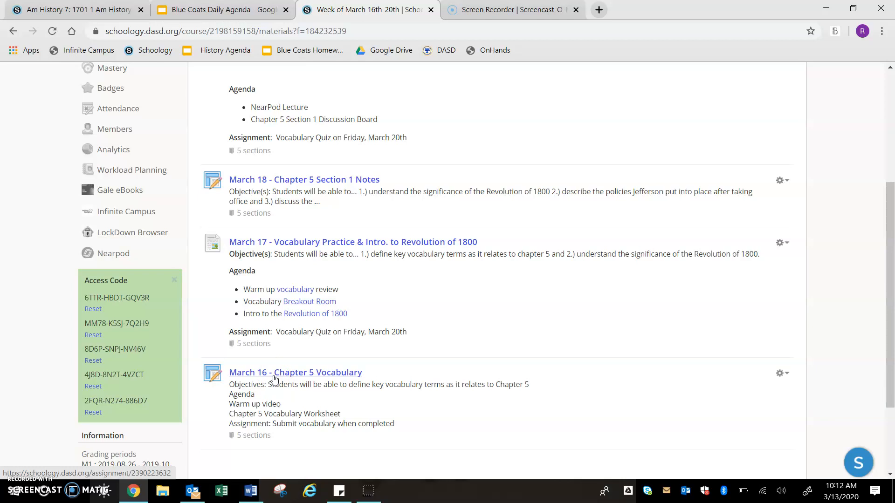
{"action": "scroll", "coordinate": [252, 317], "scroll_direction": "up", "scroll_amount": 1}
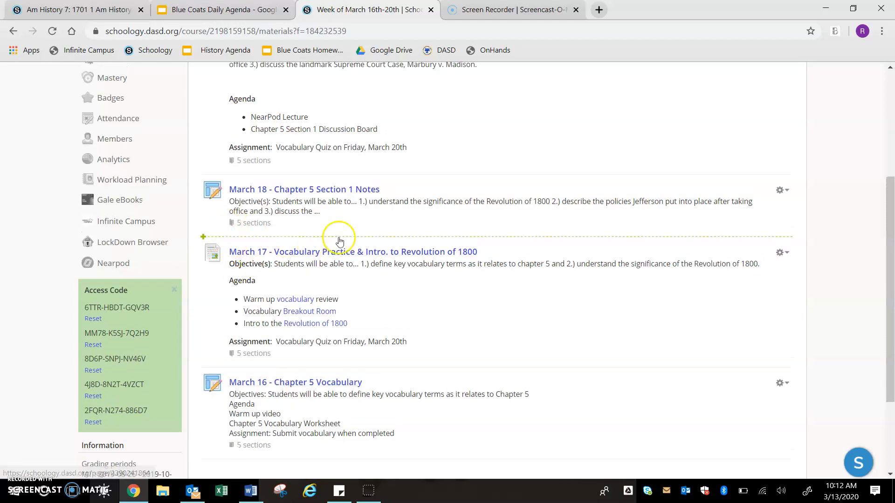
{"action": "scroll", "coordinate": [306, 192], "scroll_direction": "up", "scroll_amount": 2}
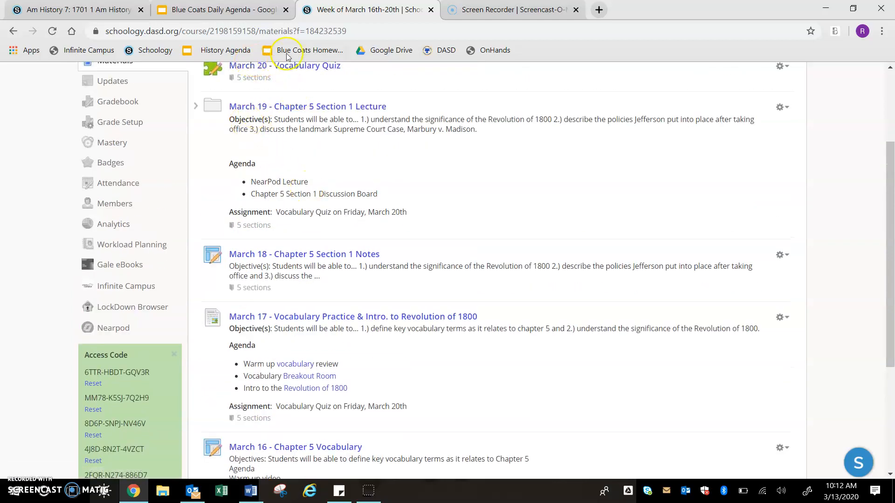
{"action": "scroll", "coordinate": [298, 205], "scroll_direction": "up", "scroll_amount": 2}
{"action": "scroll", "coordinate": [301, 211], "scroll_direction": "down", "scroll_amount": 5}
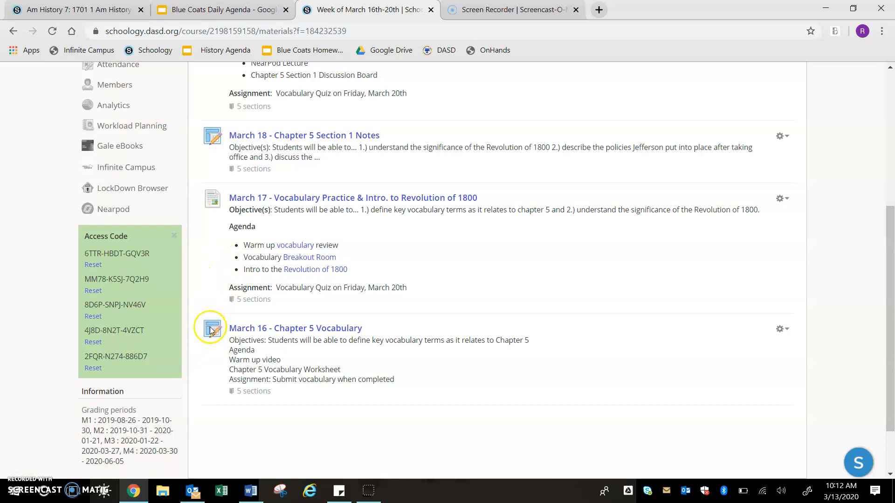
{"action": "scroll", "coordinate": [211, 331], "scroll_direction": "up", "scroll_amount": 3}
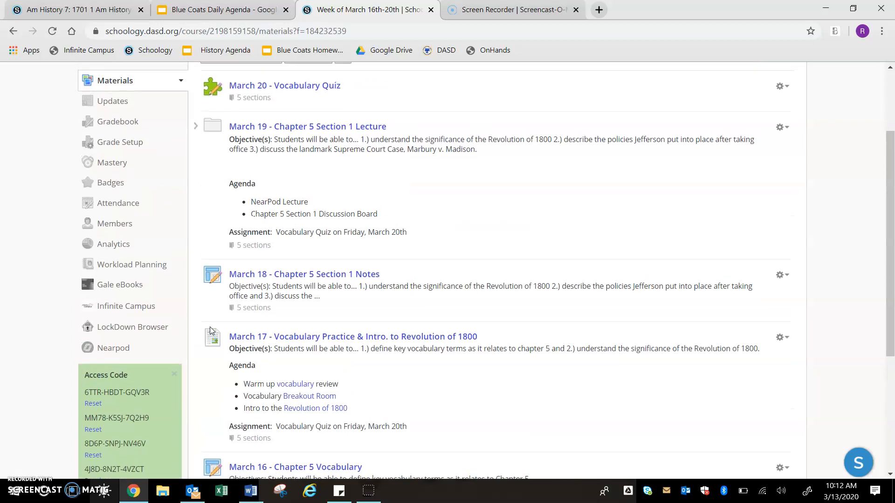
{"action": "scroll", "coordinate": [210, 328], "scroll_direction": "down", "scroll_amount": 2}
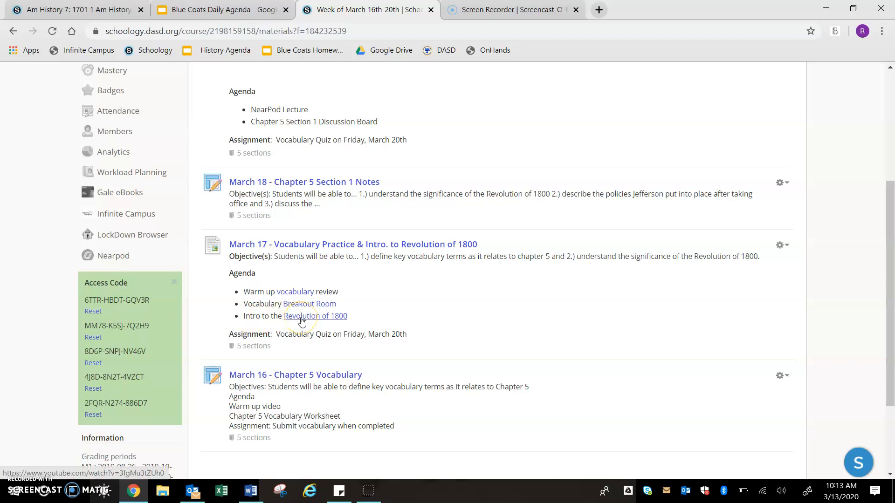
{"action": "scroll", "coordinate": [304, 321], "scroll_direction": "up", "scroll_amount": 1}
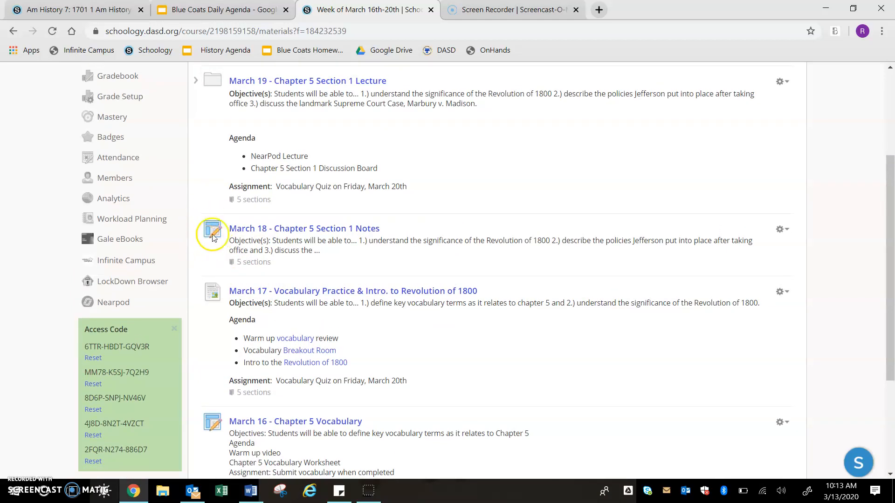
View the contents of the March 19 - Chapter 5 Section 1 Lecture folder and return to the weekly folder
{"action": "scroll", "coordinate": [205, 246], "scroll_direction": "up", "scroll_amount": 2}
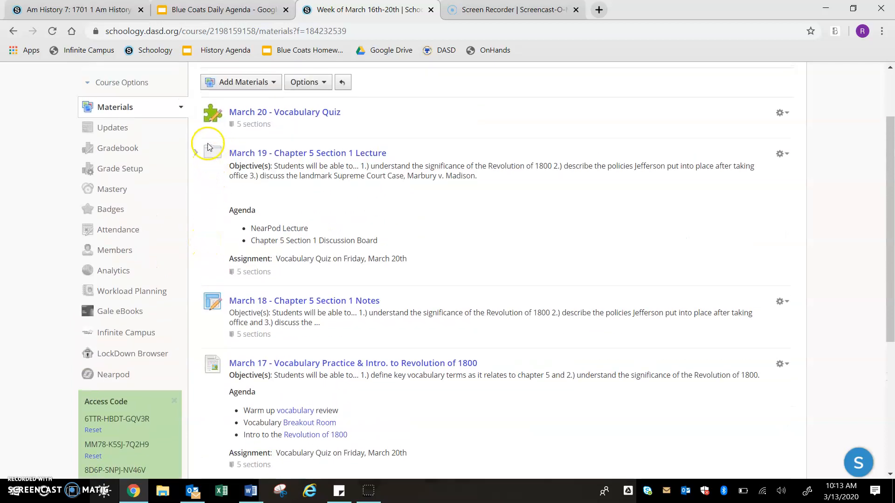
{"action": "left_click", "coordinate": [238, 154]}
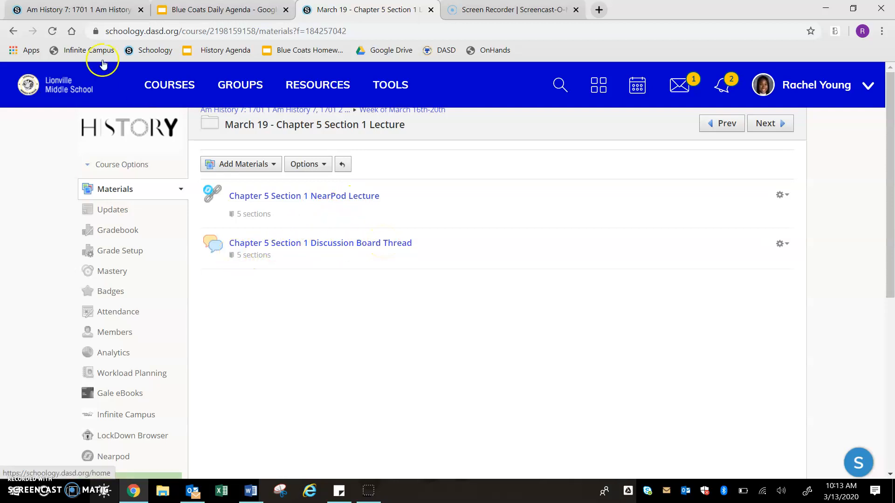
{"action": "left_click", "coordinate": [13, 32]}
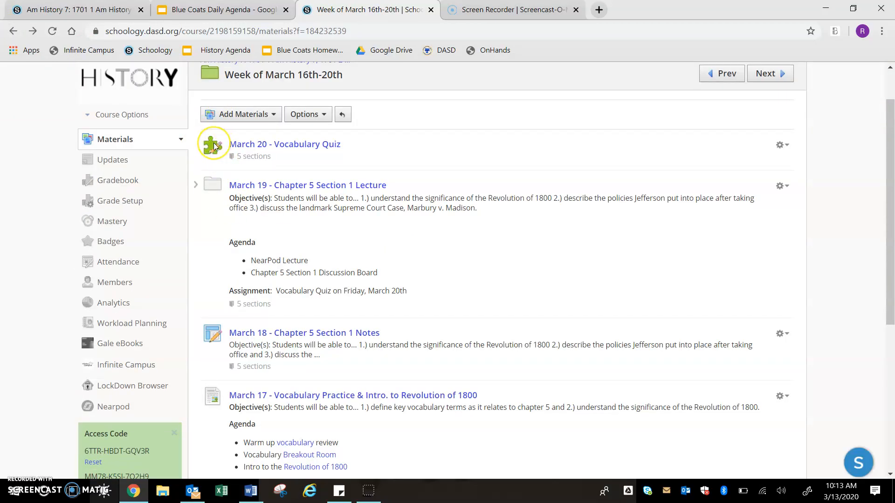
Show the types of materials that can be added to the Week of March 16th-20th folder
{"action": "scroll", "coordinate": [217, 145], "scroll_direction": "up", "scroll_amount": 1}
{"action": "left_click", "coordinate": [229, 135]}
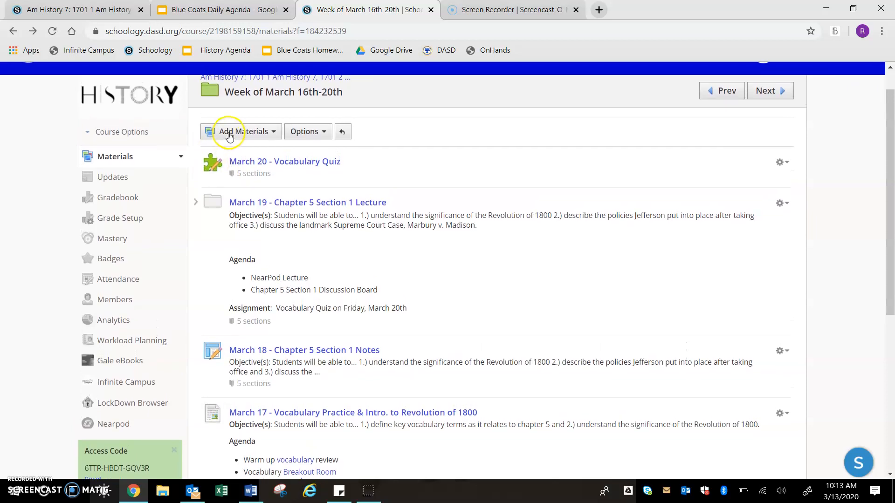
{"action": "scroll", "coordinate": [229, 136], "scroll_direction": "up", "scroll_amount": 2}
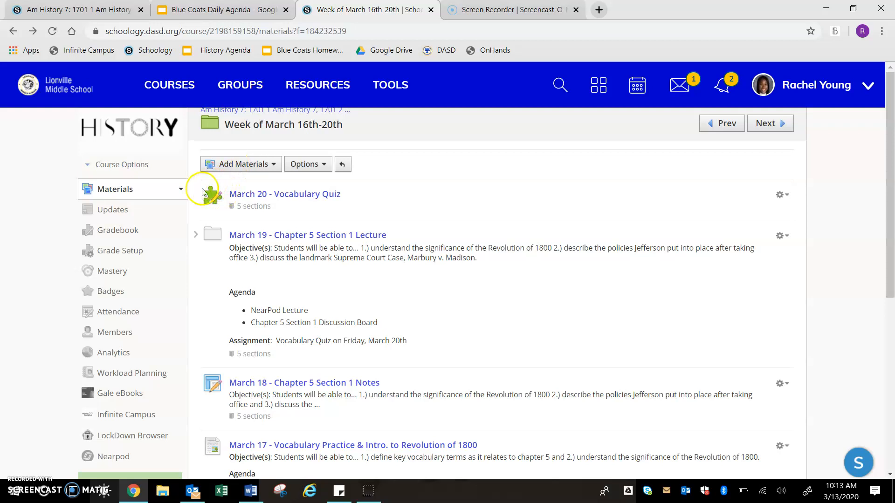
{"action": "left_click", "coordinate": [240, 170]}
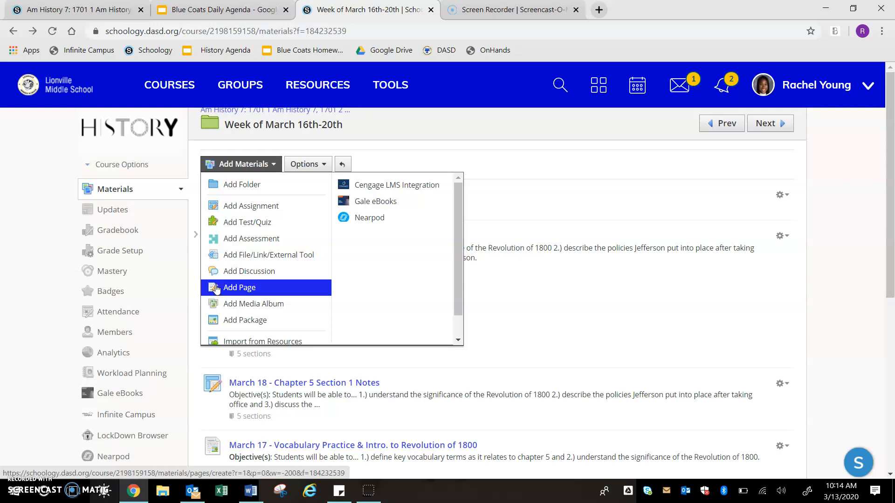
{"action": "left_click", "coordinate": [220, 290]}
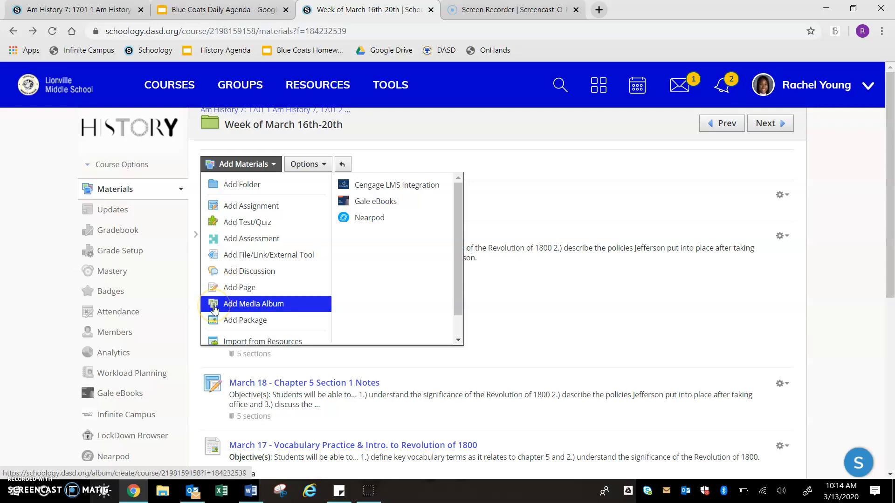
Dismiss the list of material types and look over the daily lessons in the Week of March 16th-20th folder again
{"action": "left_click", "coordinate": [213, 305]}
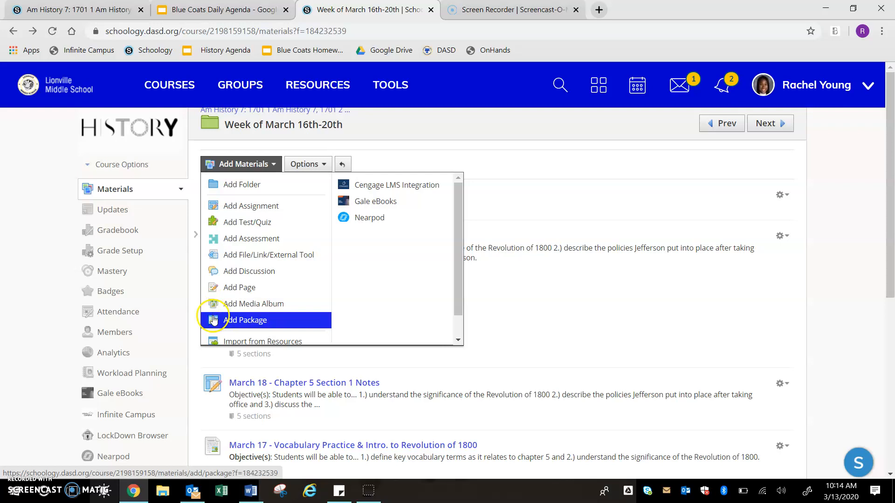
{"action": "left_click", "coordinate": [233, 167]}
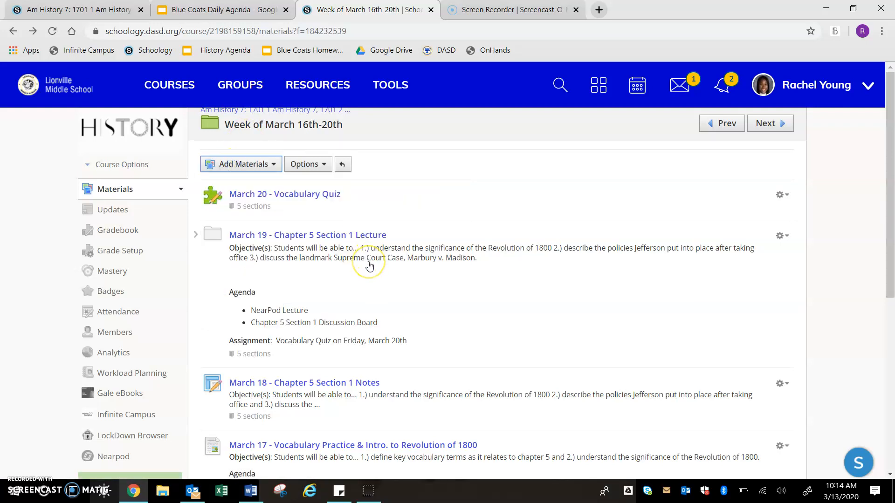
{"action": "scroll", "coordinate": [369, 266], "scroll_direction": "down", "scroll_amount": 4}
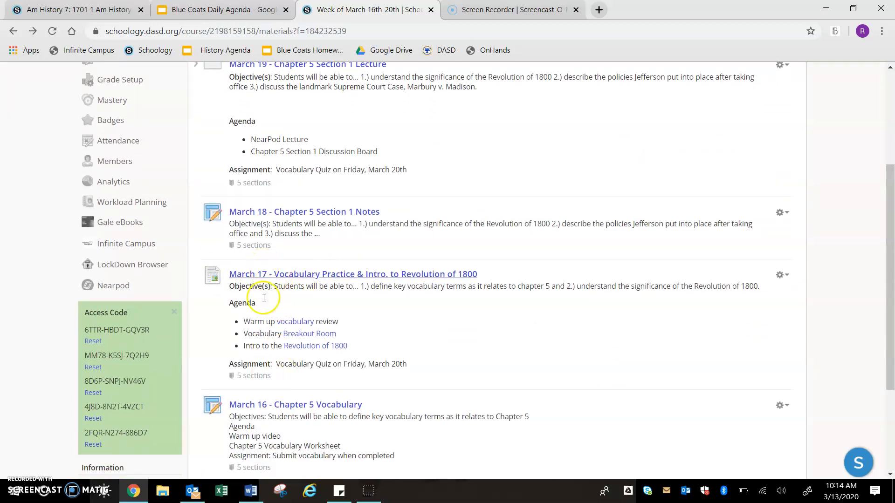
{"action": "scroll", "coordinate": [270, 366], "scroll_direction": "up", "scroll_amount": 3}
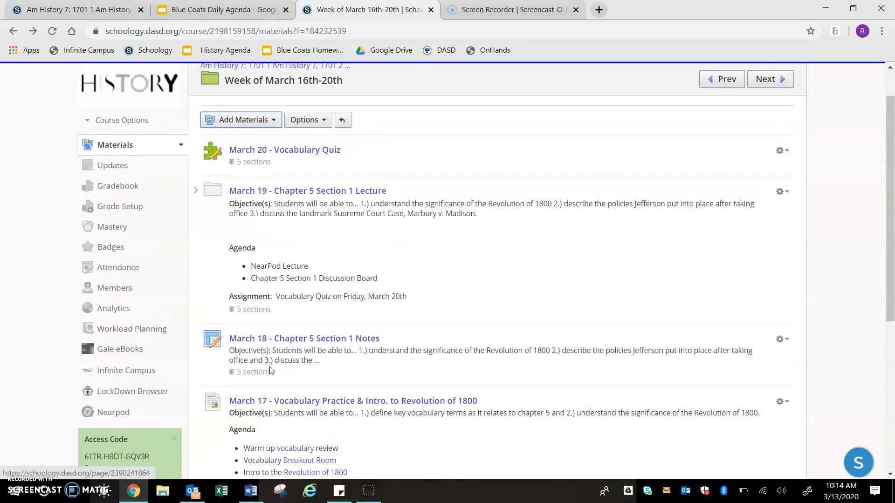
{"action": "scroll", "coordinate": [270, 366], "scroll_direction": "down", "scroll_amount": 4}
{"action": "scroll", "coordinate": [271, 367], "scroll_direction": "down", "scroll_amount": 1}
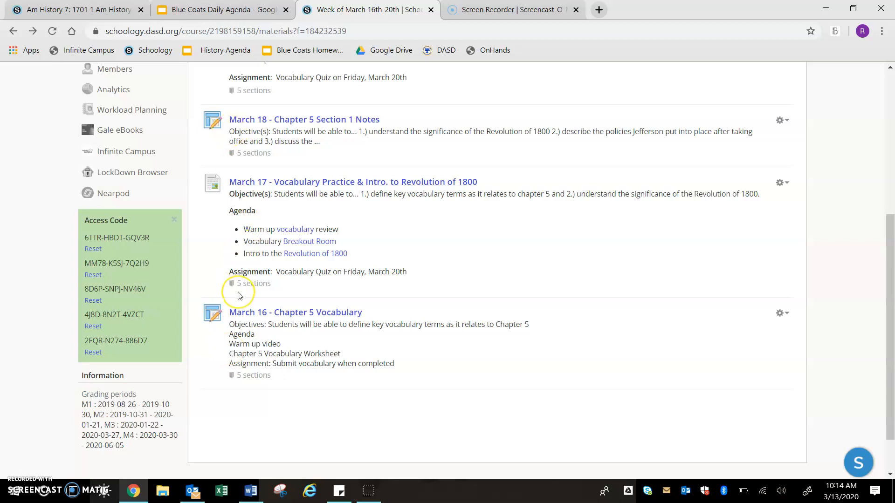
{"action": "scroll", "coordinate": [236, 293], "scroll_direction": "up", "scroll_amount": 3}
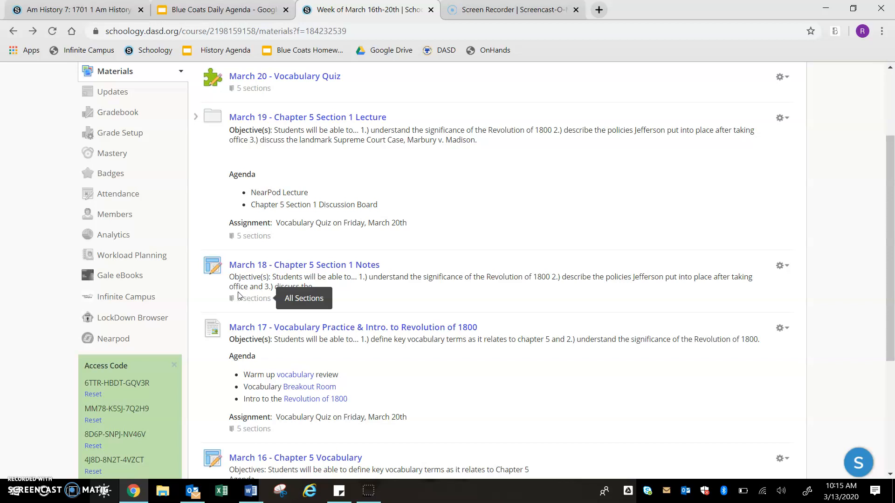
Return to the main materials page of the American History 7 course from the course list
{"action": "scroll", "coordinate": [238, 296], "scroll_direction": "up", "scroll_amount": 3}
{"action": "left_click", "coordinate": [251, 91]}
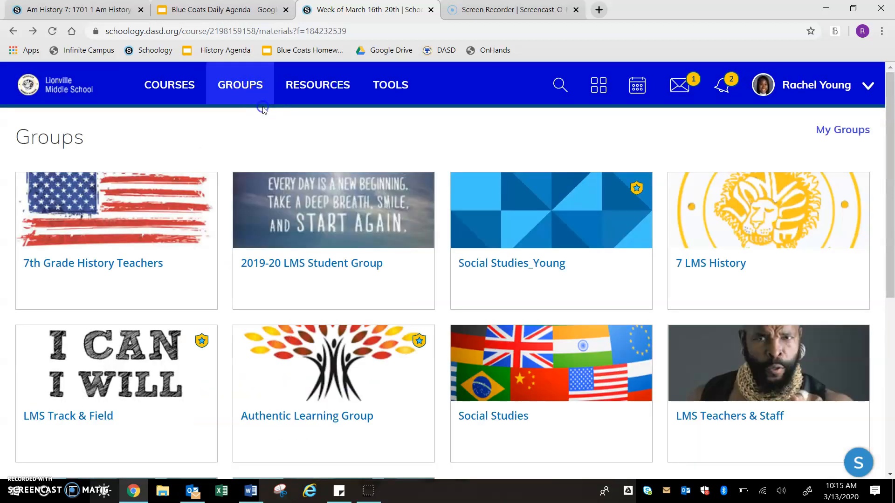
{"action": "left_click", "coordinate": [179, 89]}
{"action": "left_click", "coordinate": [149, 200]}
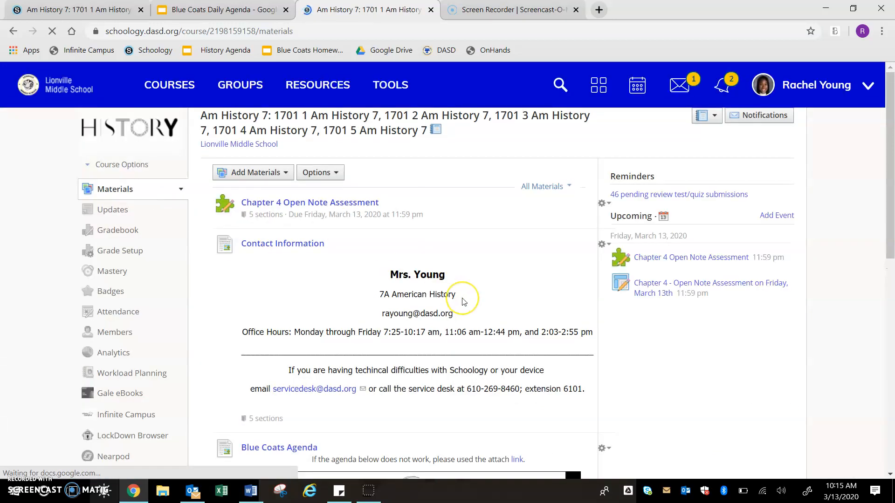
View the Thursday, March 12th slide in the embedded Blue Coats Agenda and return to the Friday, March 13th slide
{"action": "scroll", "coordinate": [463, 301], "scroll_direction": "down", "scroll_amount": 4}
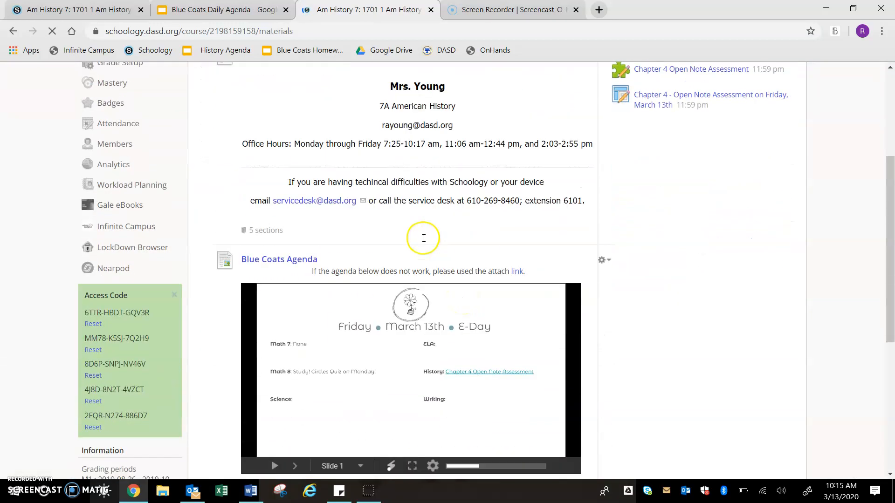
{"action": "scroll", "coordinate": [424, 238], "scroll_direction": "down", "scroll_amount": 2}
{"action": "left_click", "coordinate": [335, 268]}
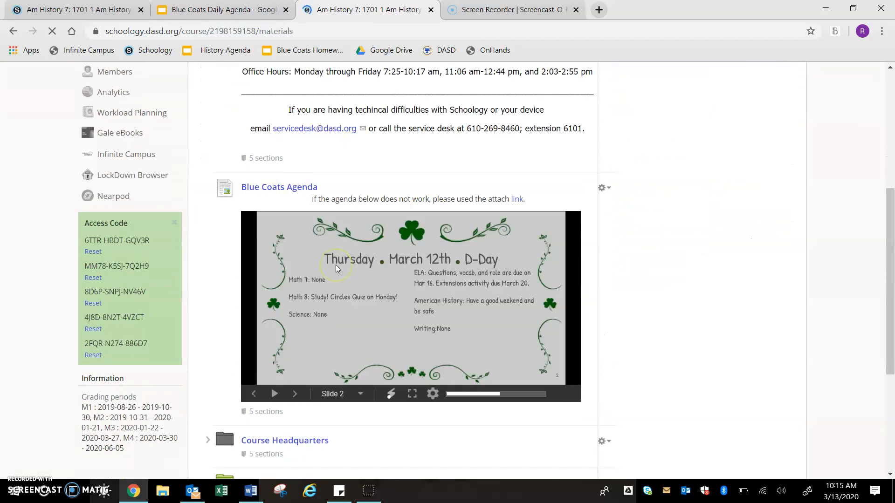
{"action": "left_click", "coordinate": [254, 394]}
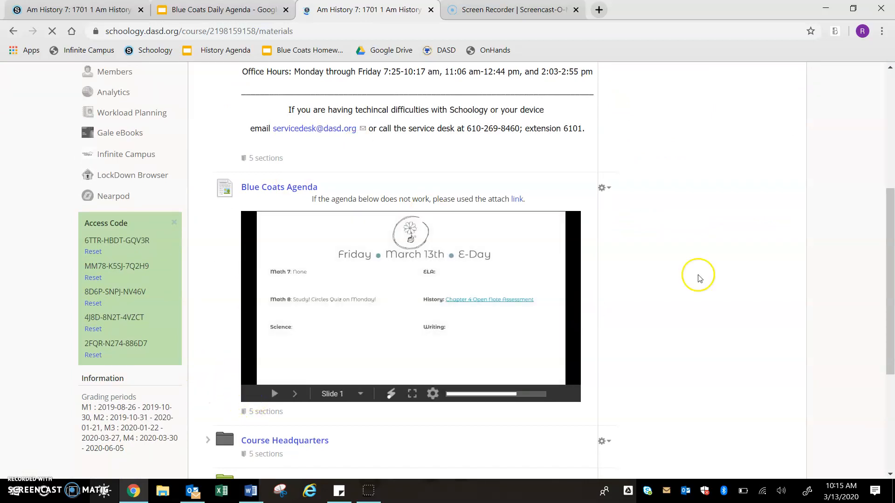
Preview the contents of the Week of March 16th-20th and Previous Units folders in place, collapsing each one again
{"action": "scroll", "coordinate": [699, 278], "scroll_direction": "down", "scroll_amount": 5}
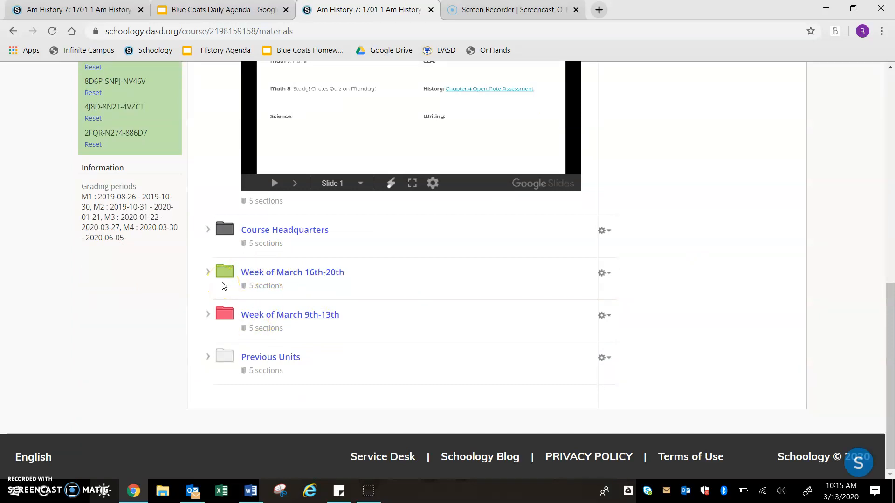
{"action": "left_click", "coordinate": [209, 271]}
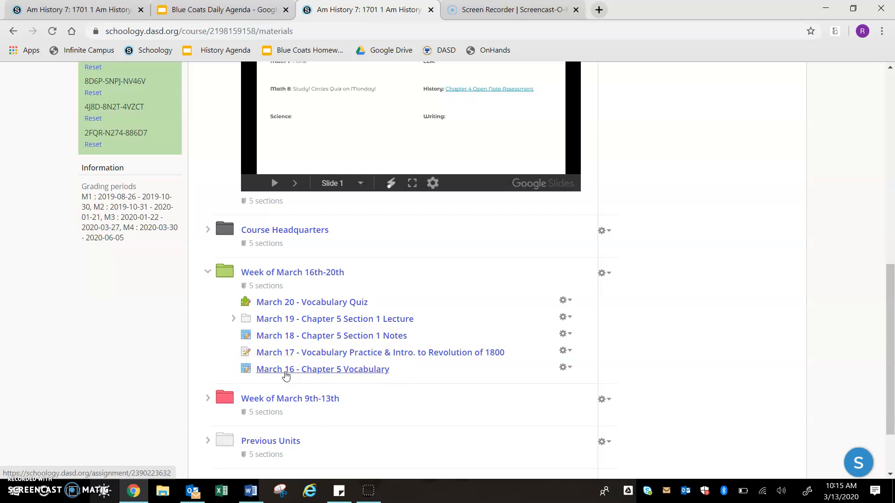
{"action": "left_click", "coordinate": [208, 270]}
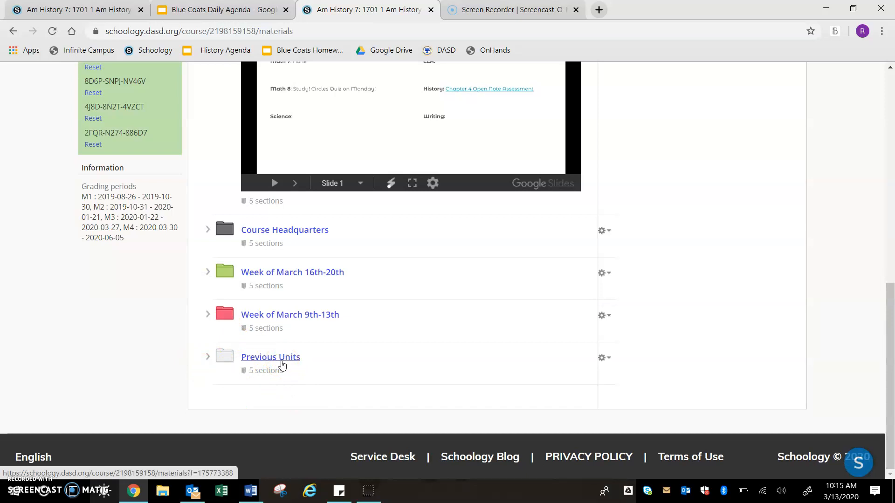
{"action": "left_click", "coordinate": [208, 359]}
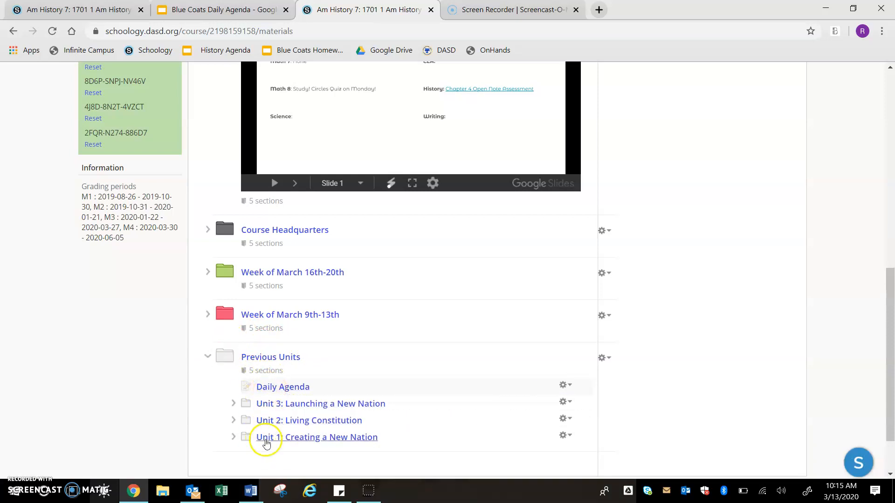
{"action": "left_click", "coordinate": [207, 357]}
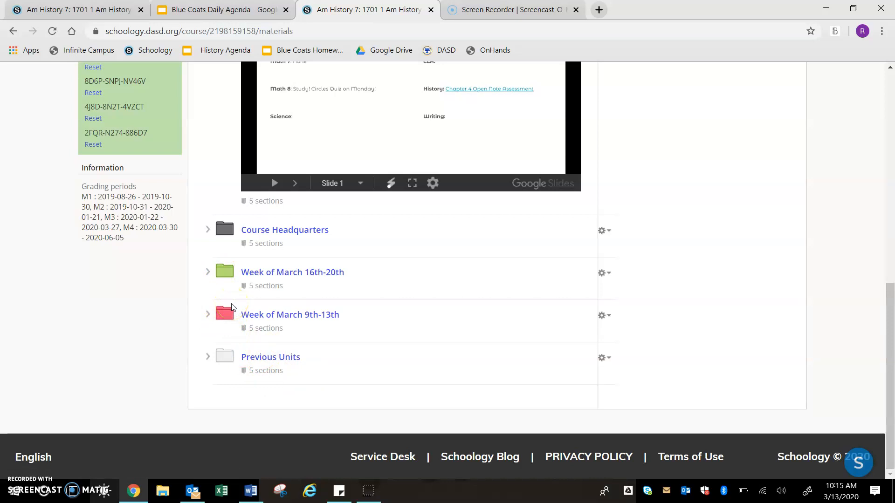
{"action": "scroll", "coordinate": [667, 292], "scroll_direction": "up", "scroll_amount": 8}
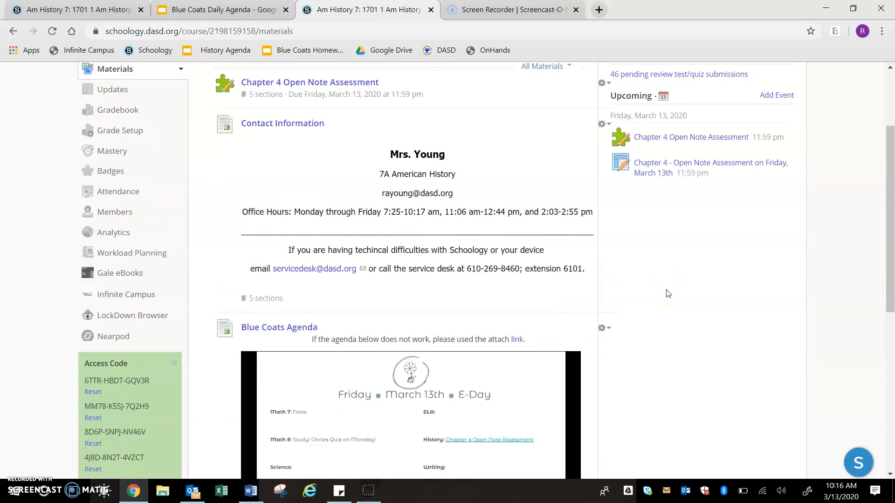
{"action": "scroll", "coordinate": [667, 293], "scroll_direction": "up", "scroll_amount": 3}
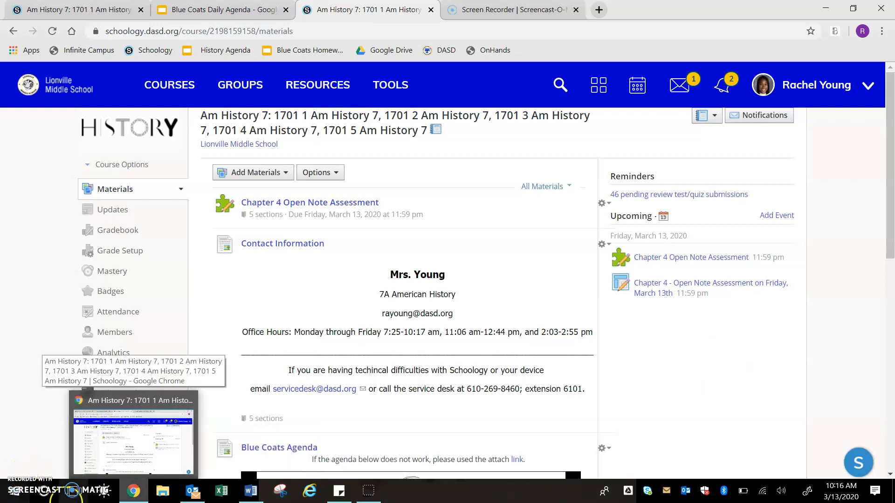
{"action": "mouse_move", "coordinate": [361, 498]}
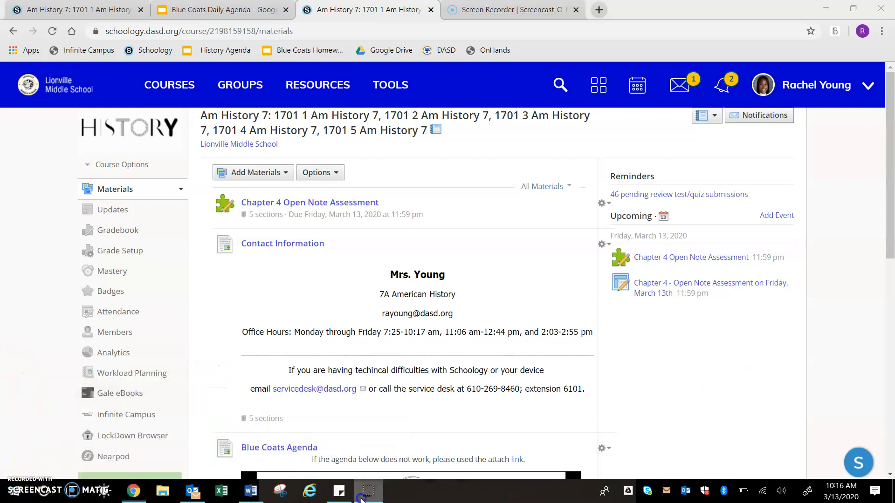